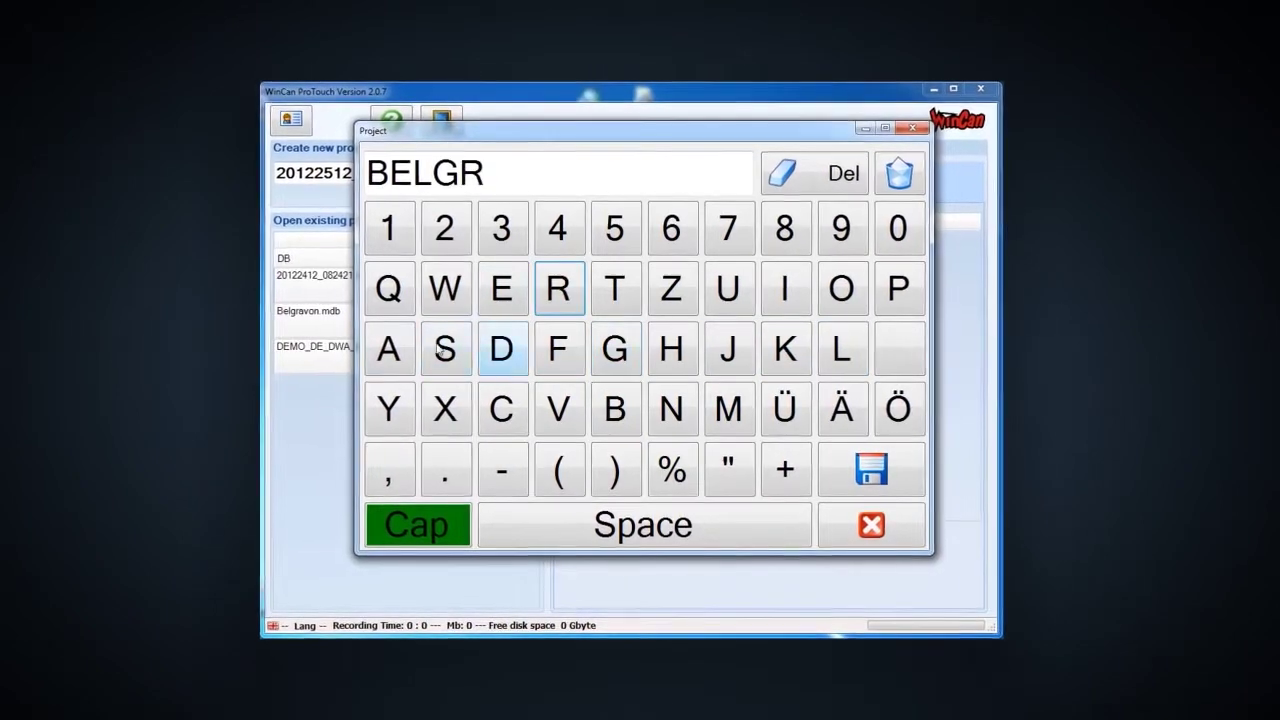
- Finish spelling the project name as BELGRAVON 2 on the on-screen keyboard
left_click(562, 425)
left_click(847, 295)
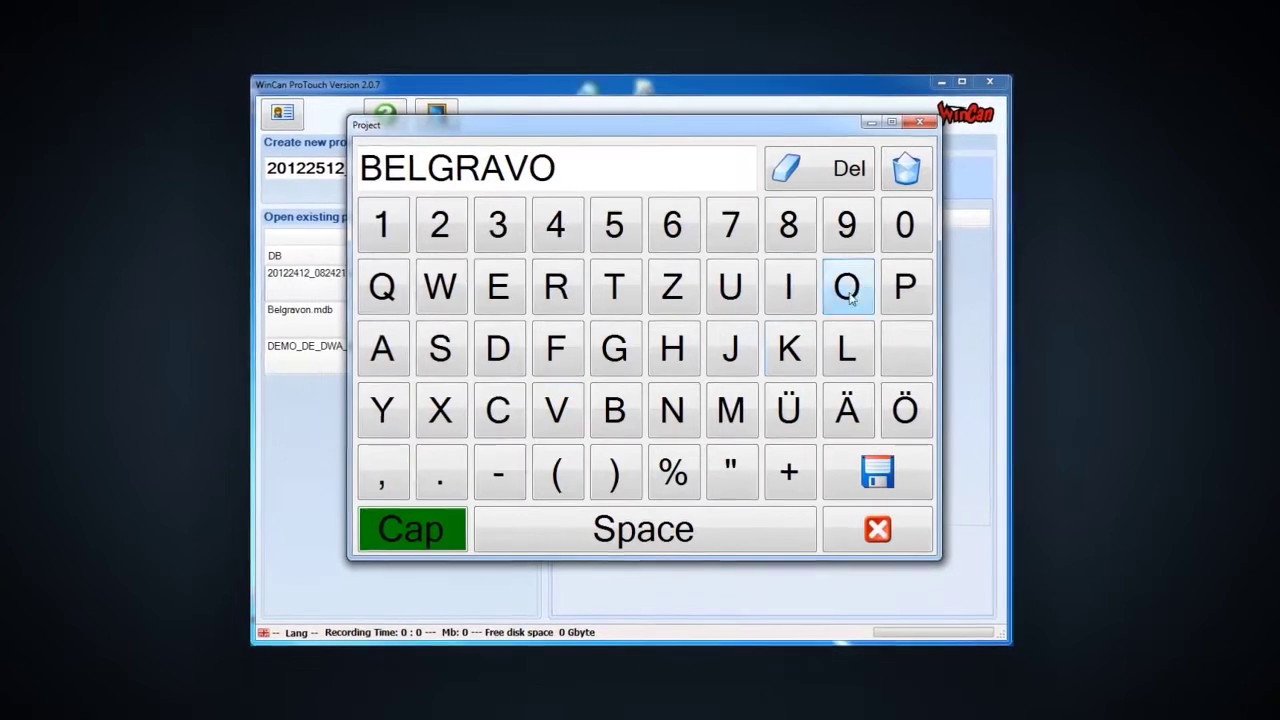
left_click(671, 409)
left_click(643, 529)
left_click(440, 224)
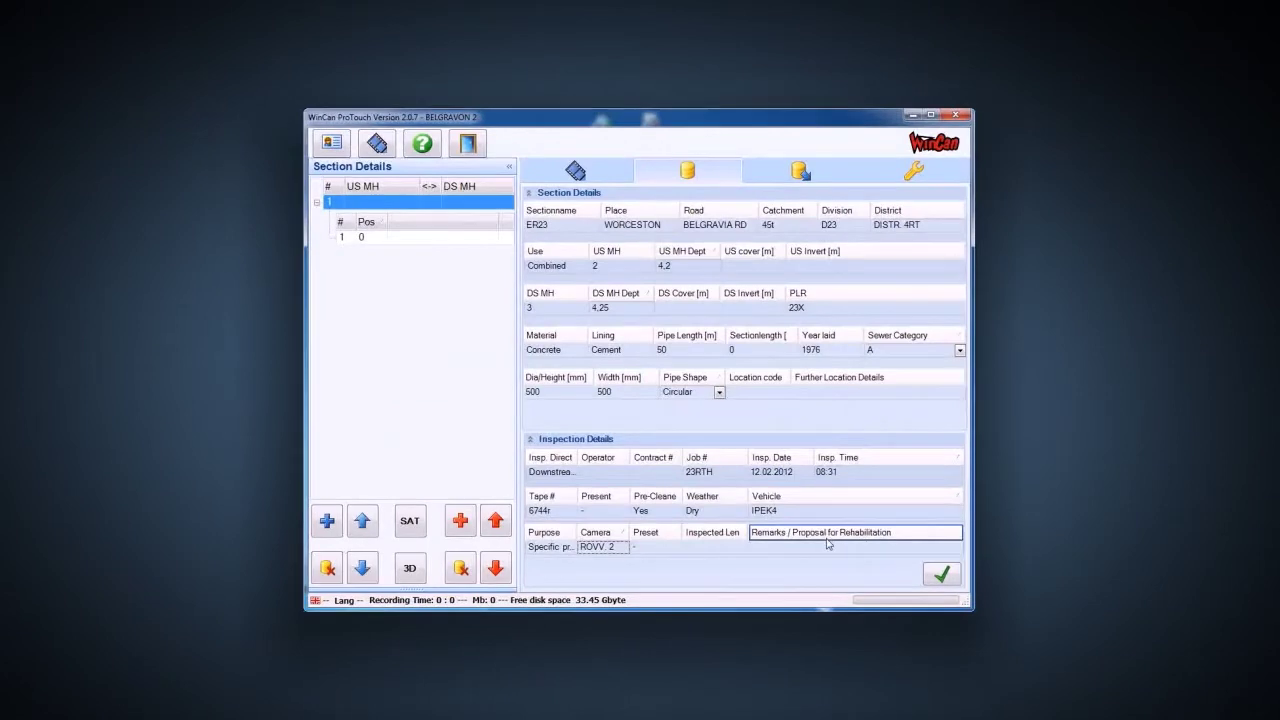
- Enter 'Point Liner recommended.' in the Remarks / Proposal for Rehabilitation field
left_click(827, 538)
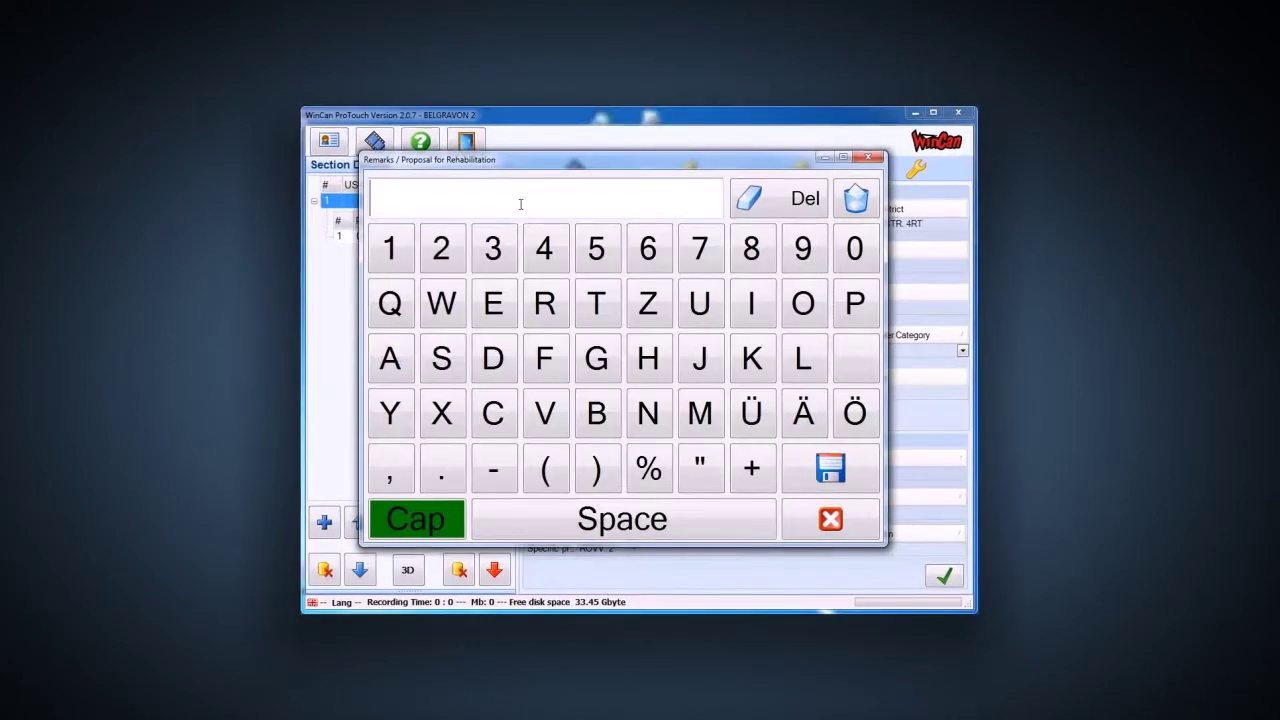
type("Point Lin")
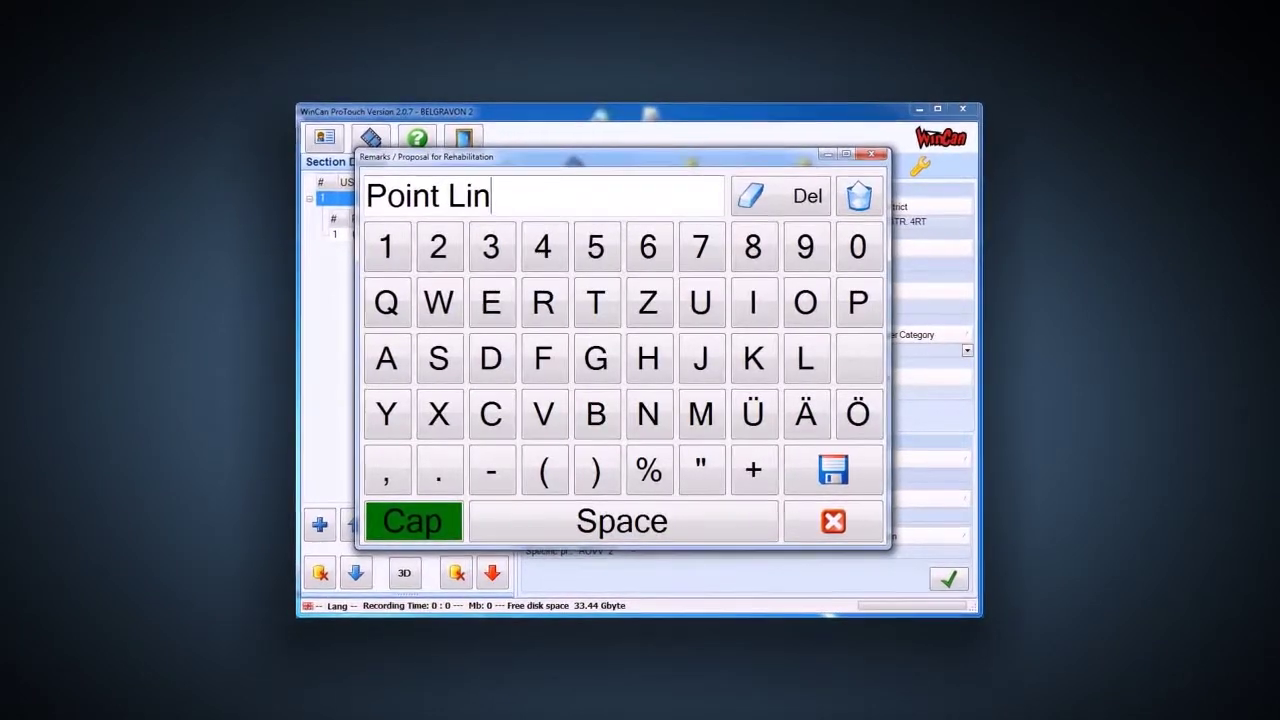
type("er re")
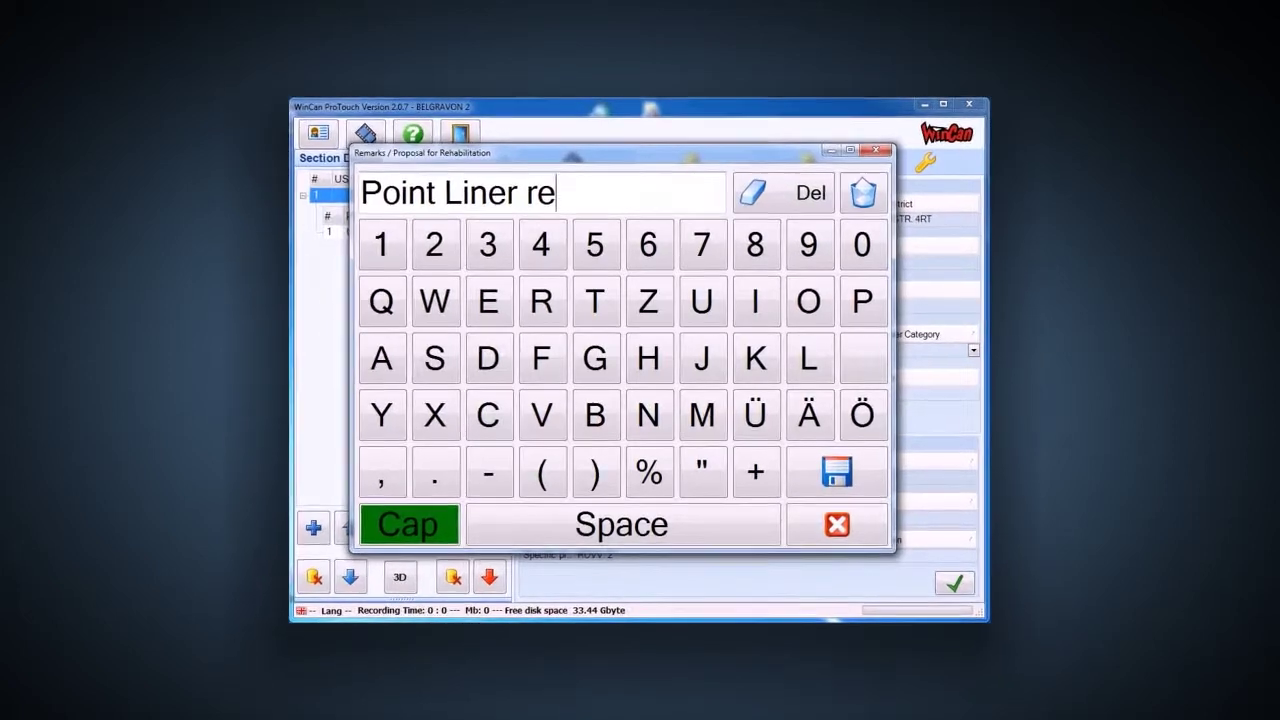
type("commende")
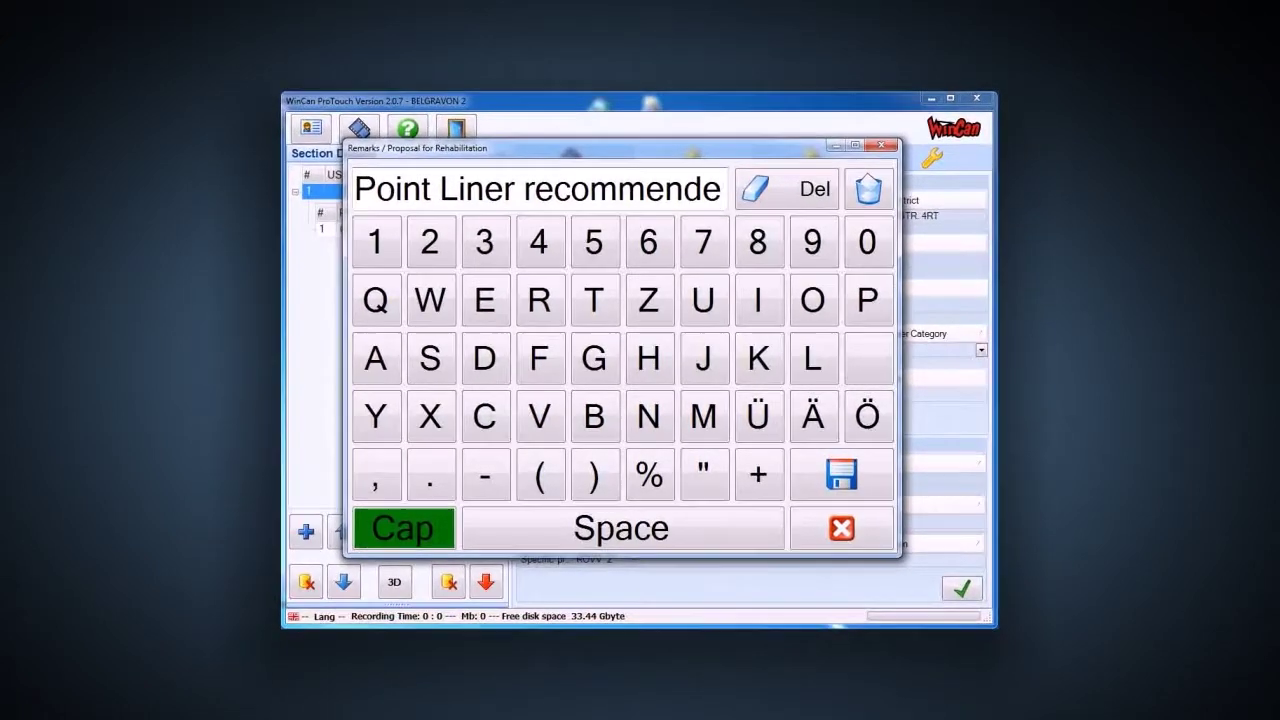
type("d.")
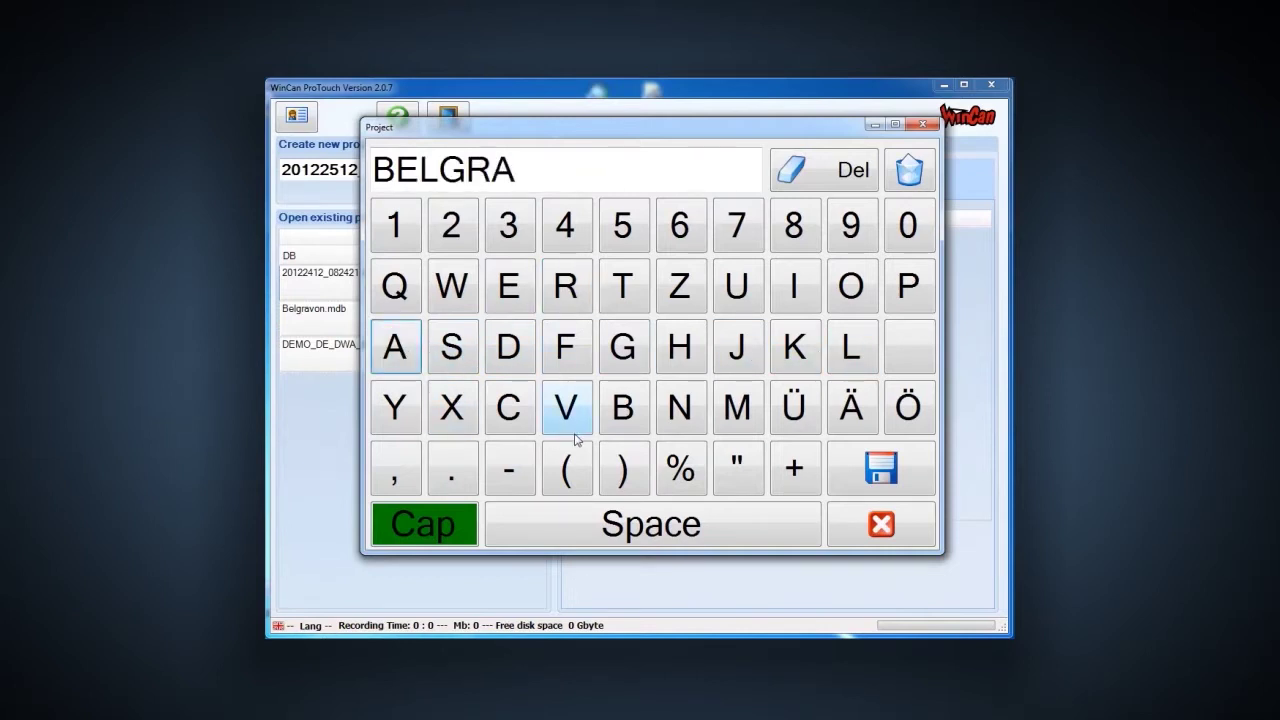
- Save BELGRAVON 2 as the new project name and open the project
left_click(884, 472)
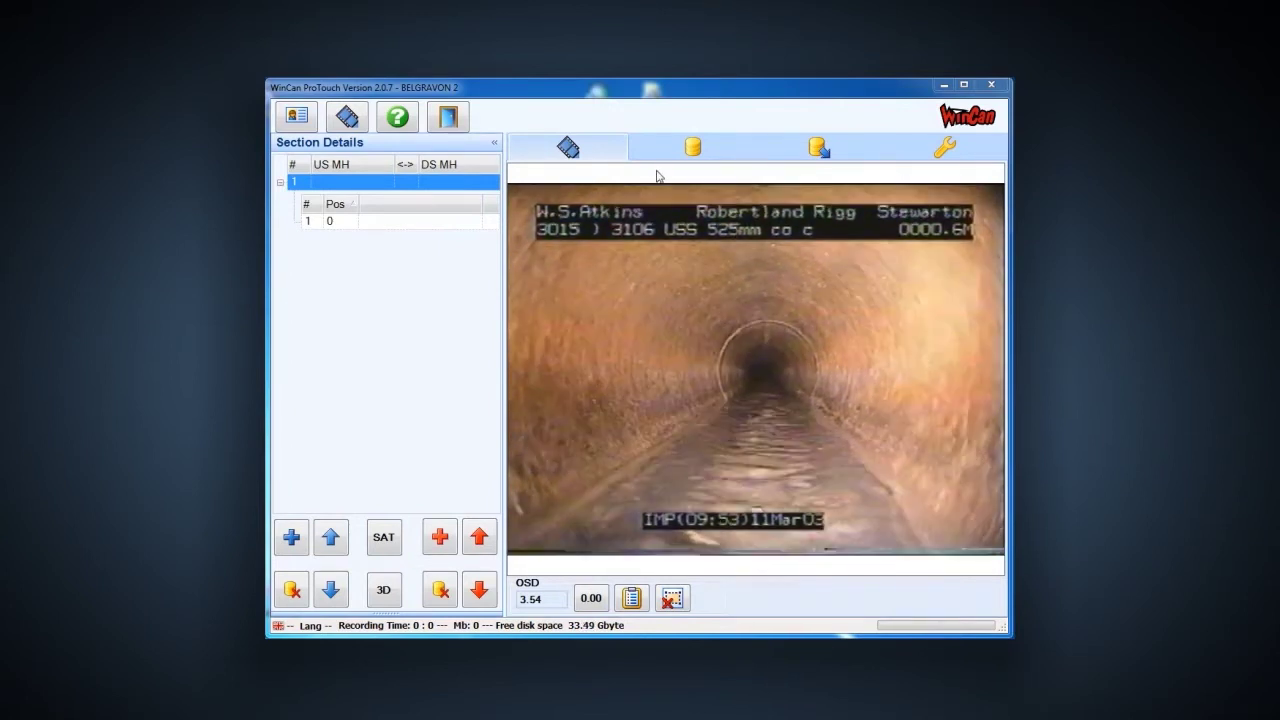
- In Section Details, set the pipe lining to Cement and the pipe length to 50
left_click(690, 148)
left_click(672, 330)
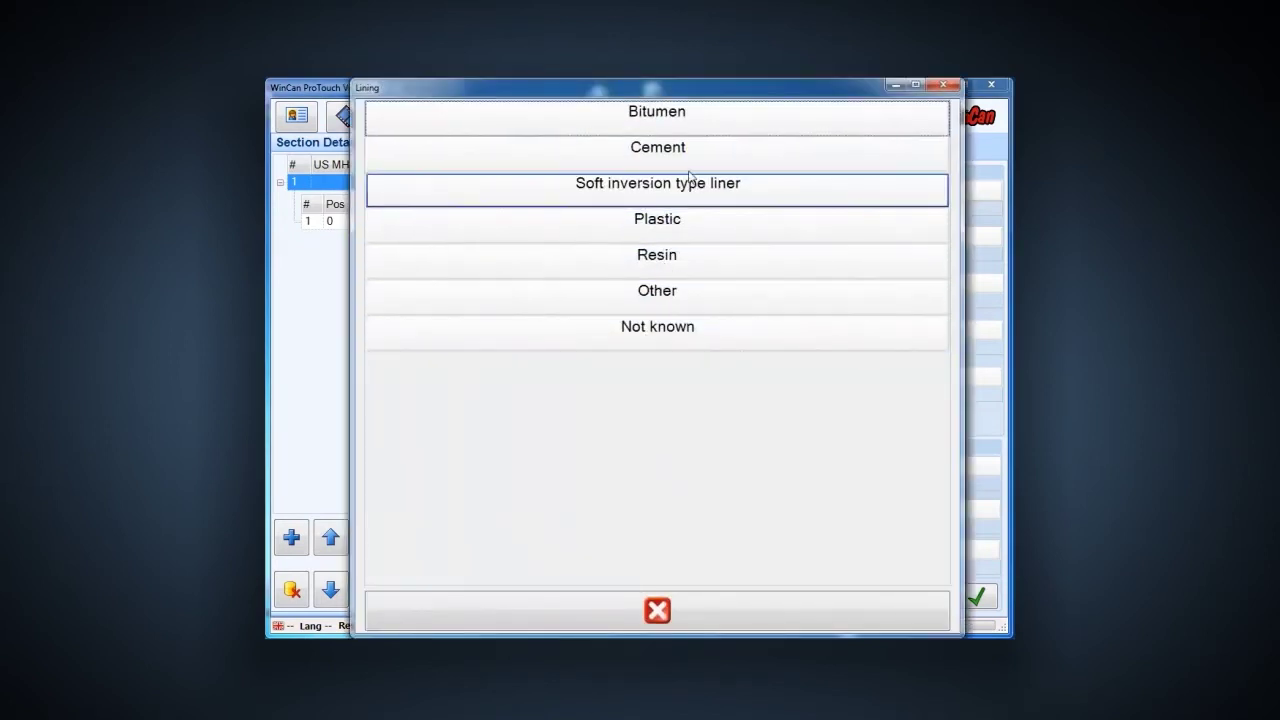
left_click(689, 155)
left_click(716, 337)
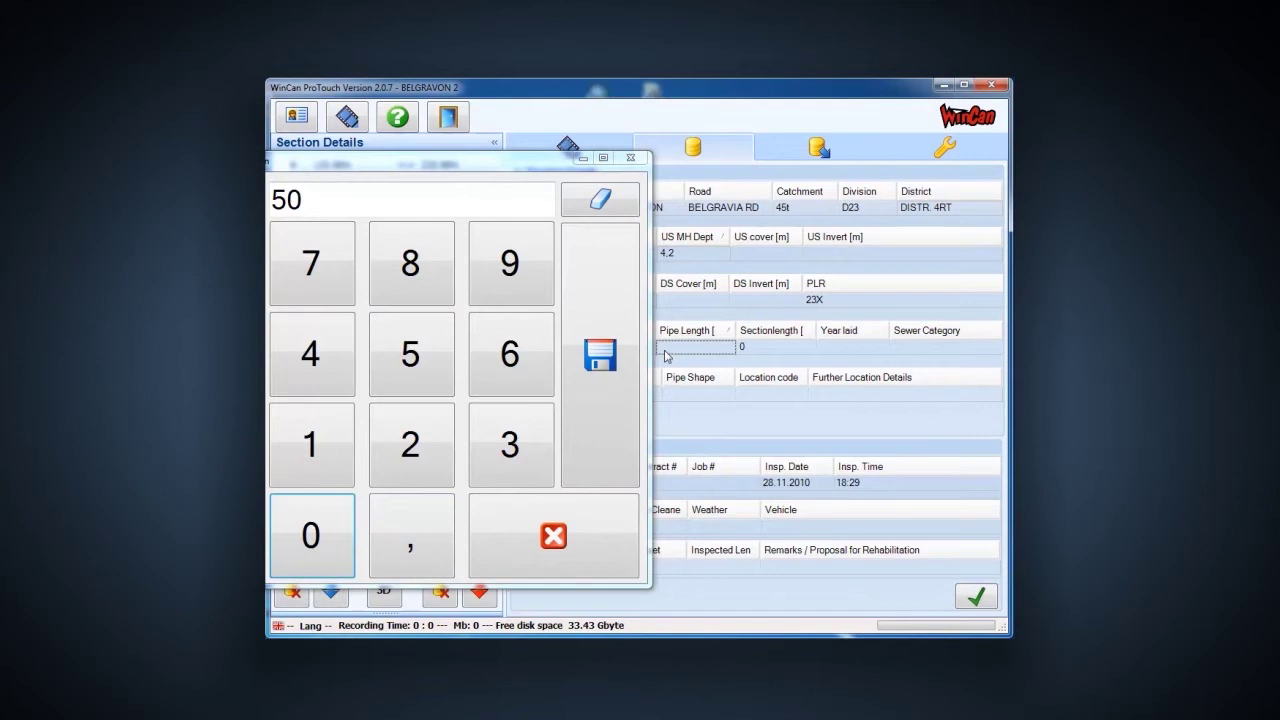
left_click(602, 370)
- Set year laid to 1976 and save the 'Point Liner recommended.' remark
left_click(839, 337)
type("1976")
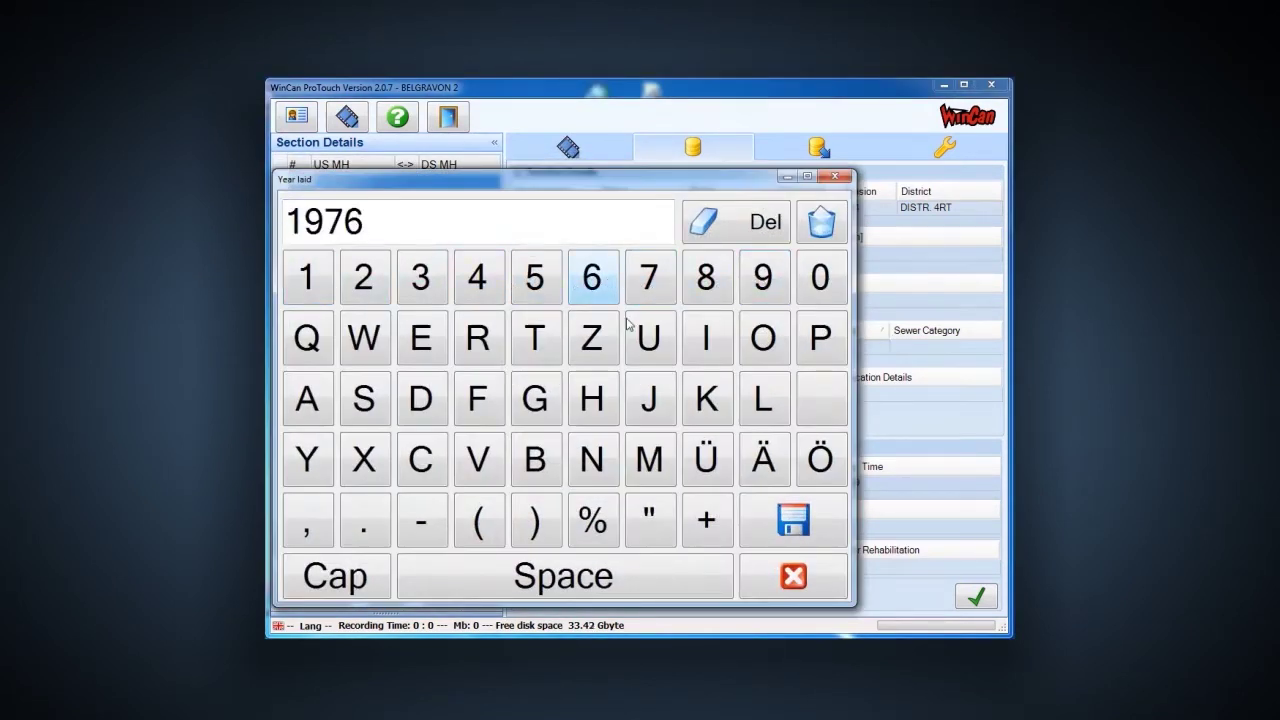
left_click(767, 515)
left_click(848, 564)
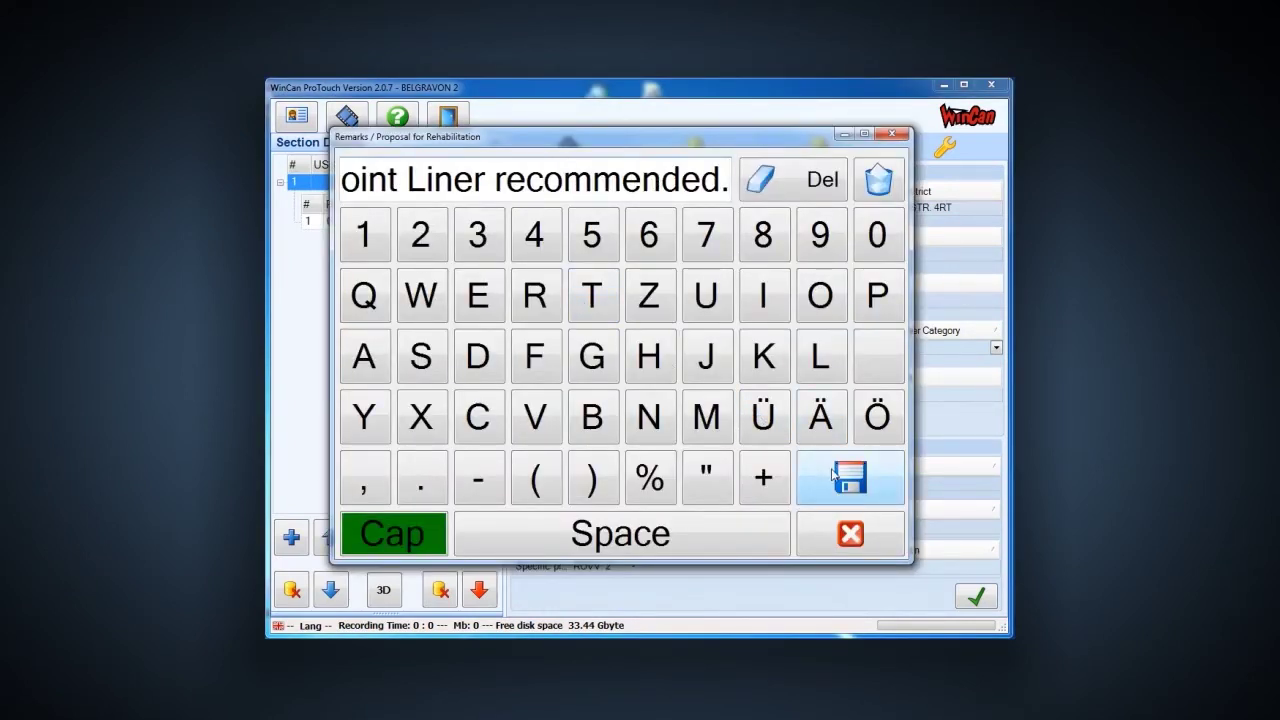
left_click(840, 476)
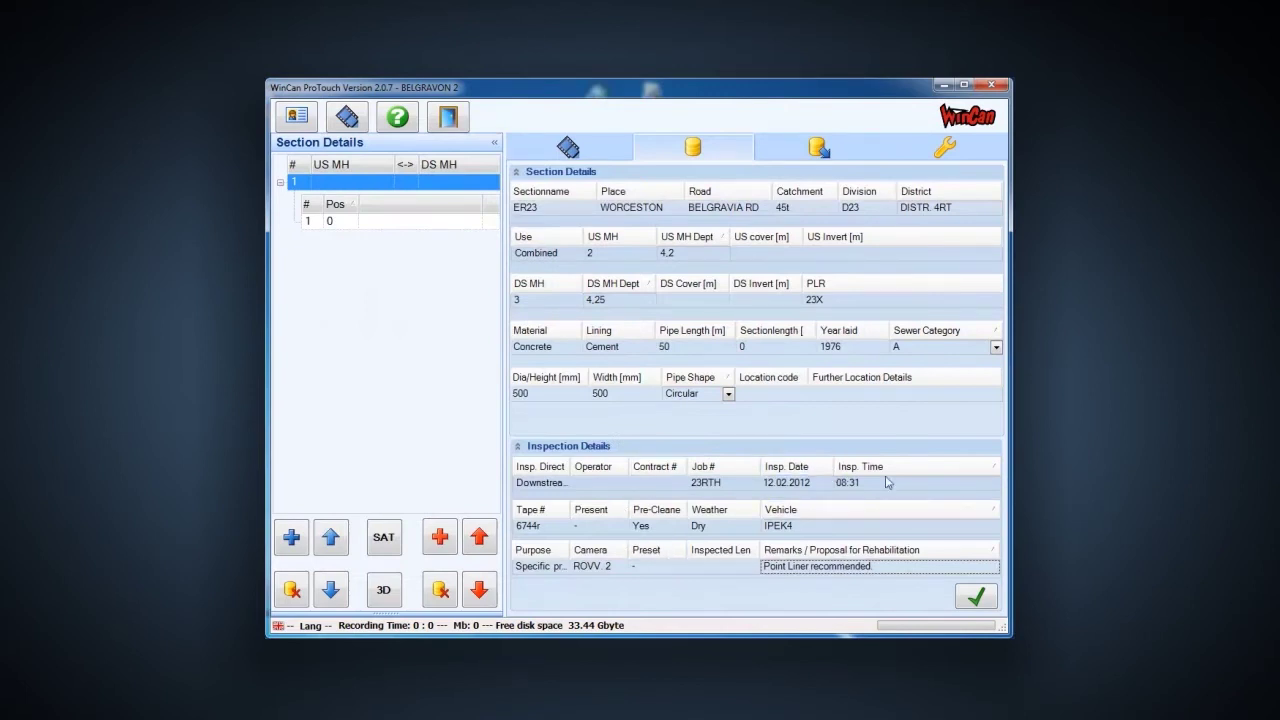
- Confirm the section details and start recording the pipe inspection video
left_click(976, 596)
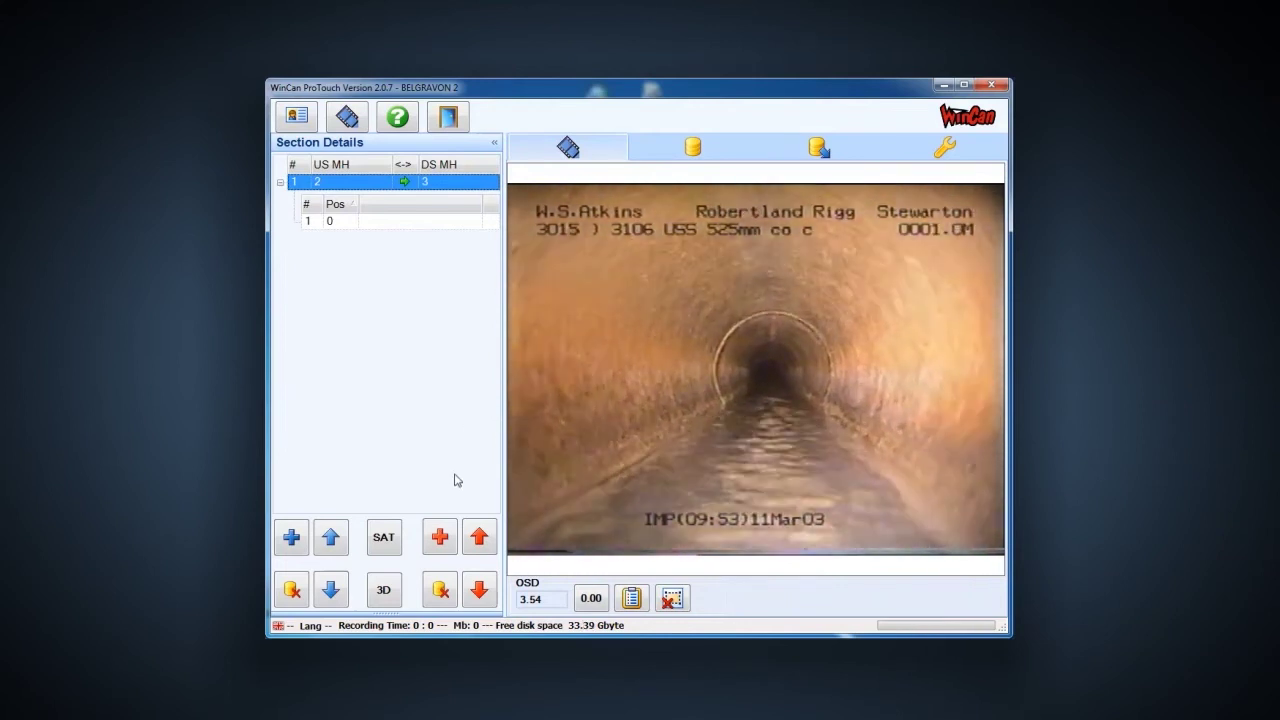
left_click(438, 540)
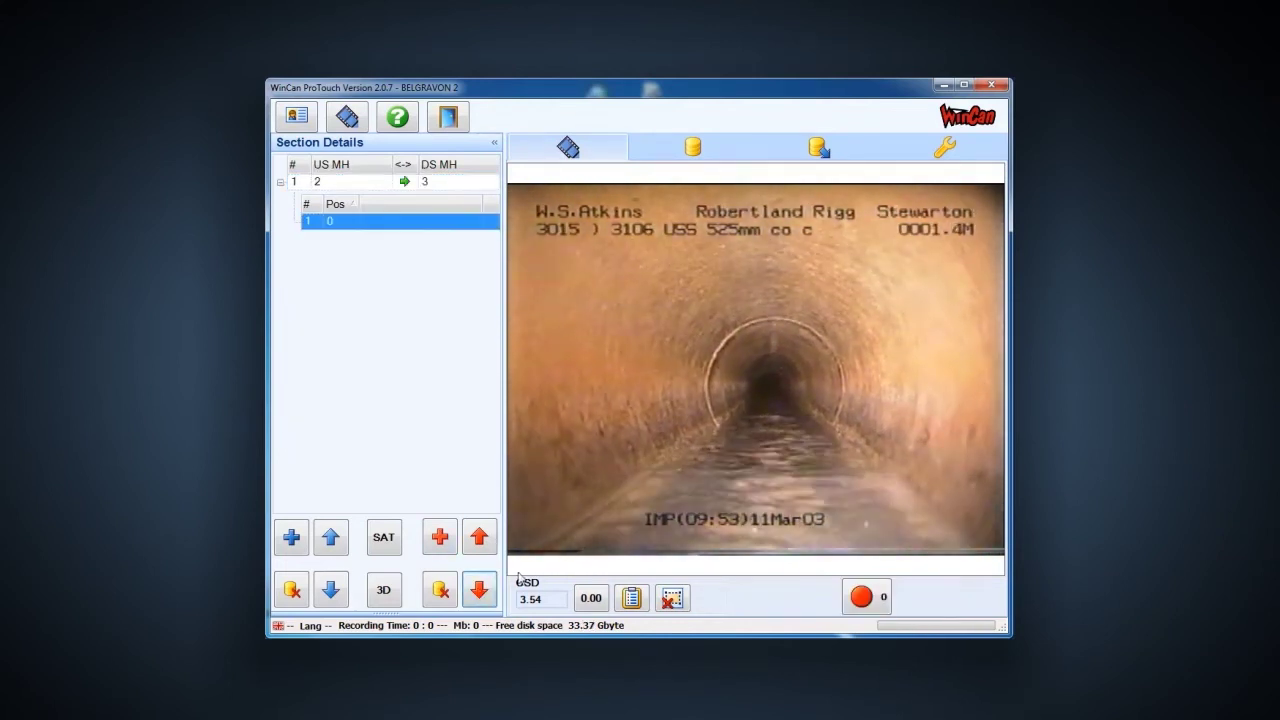
left_click(862, 597)
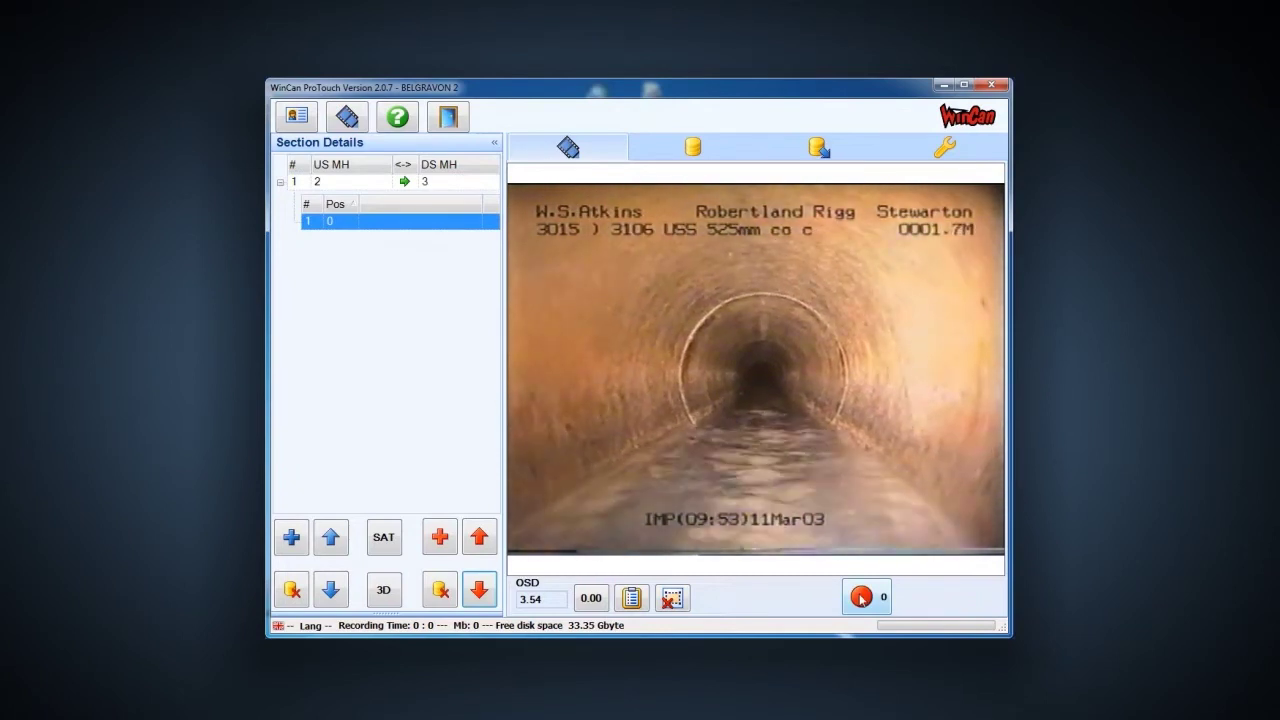
left_click(862, 590)
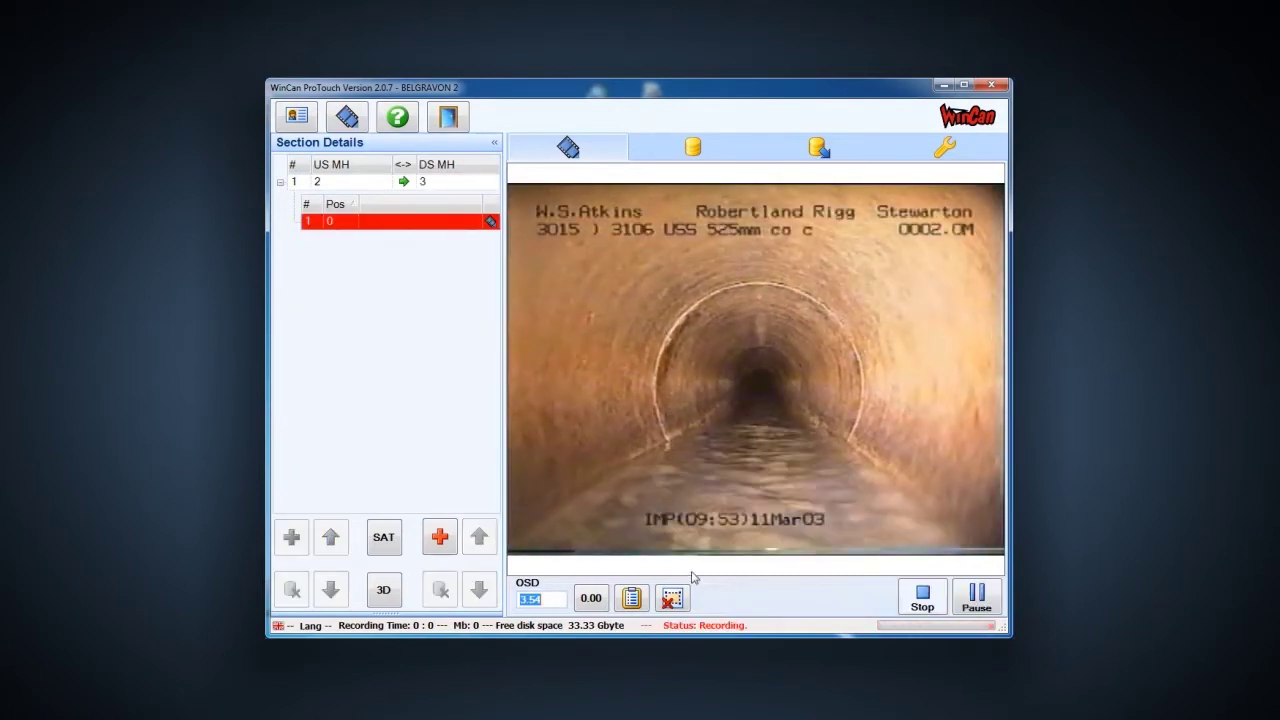
- Log a Miscellaneous > Survey > Start observation at 3.54 with a snapshot photo
left_click(439, 540)
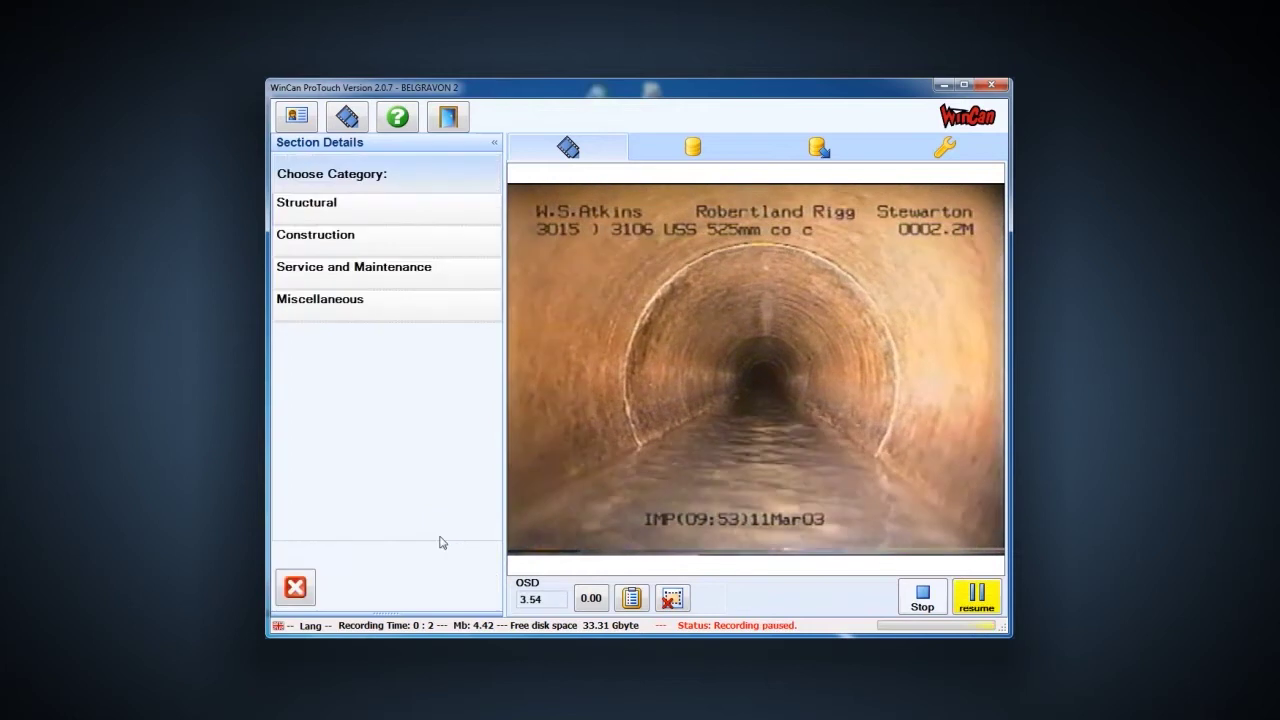
left_click(410, 316)
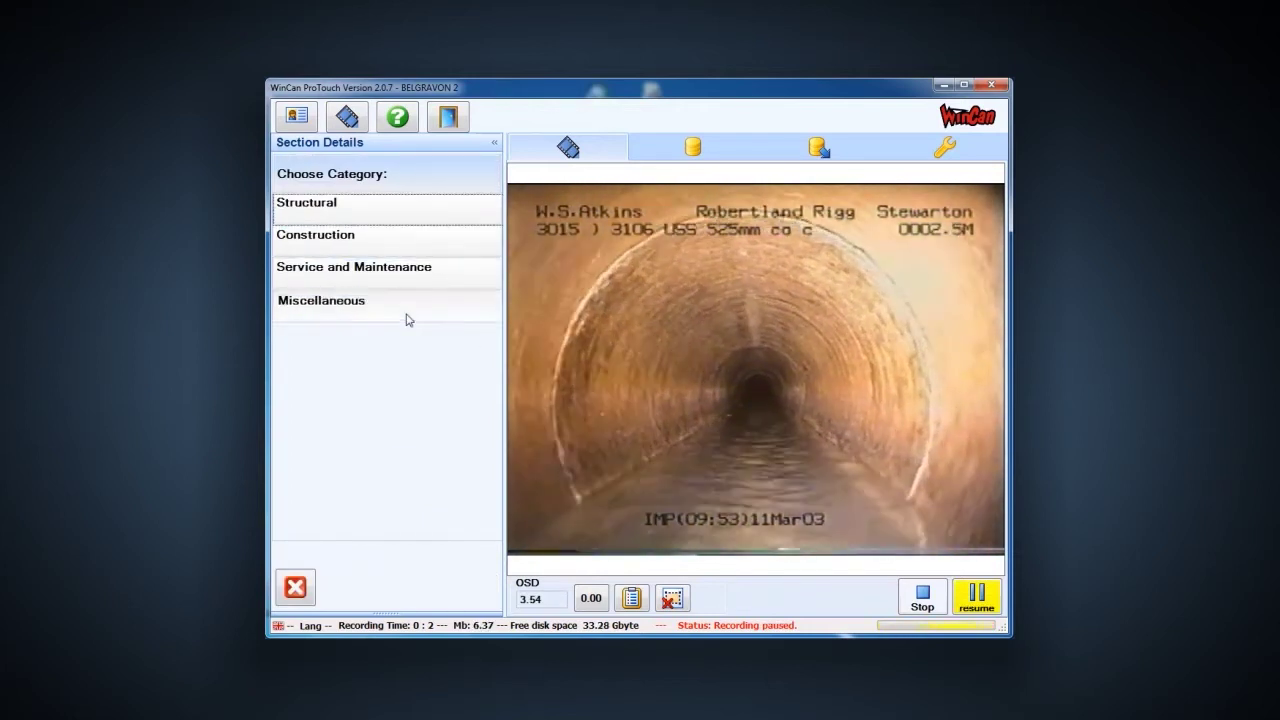
left_click(397, 229)
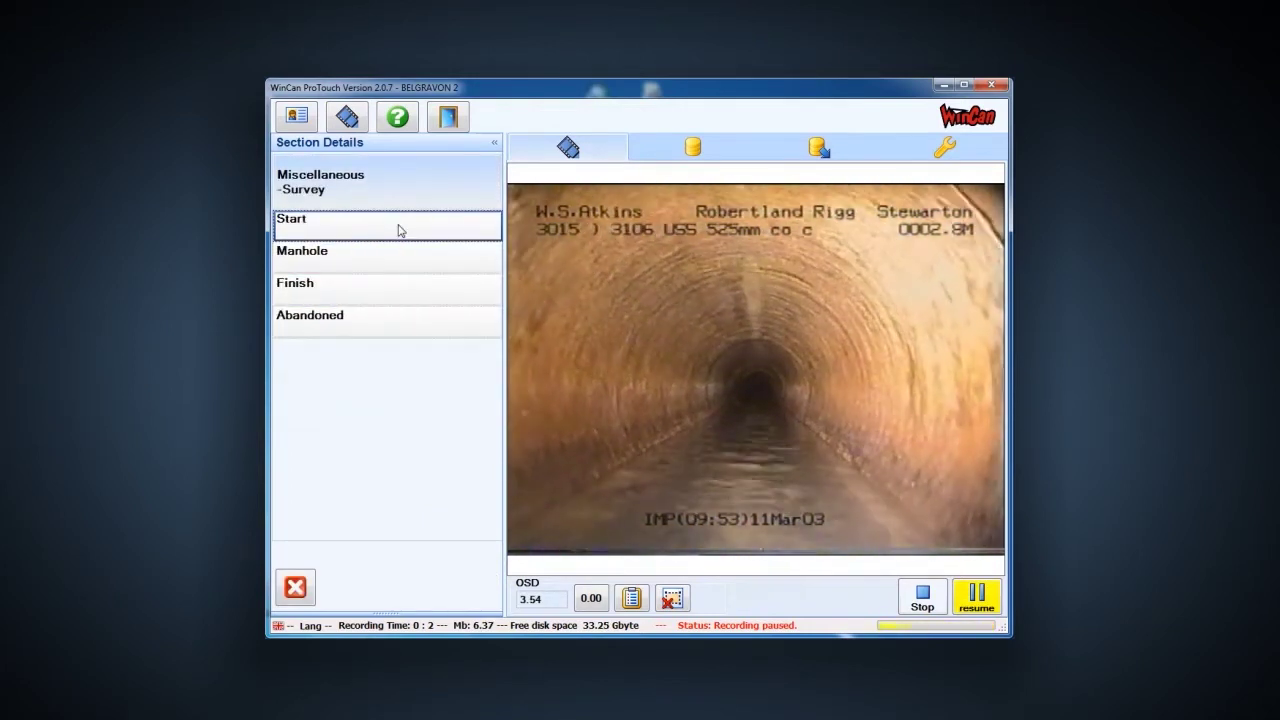
left_click(398, 230)
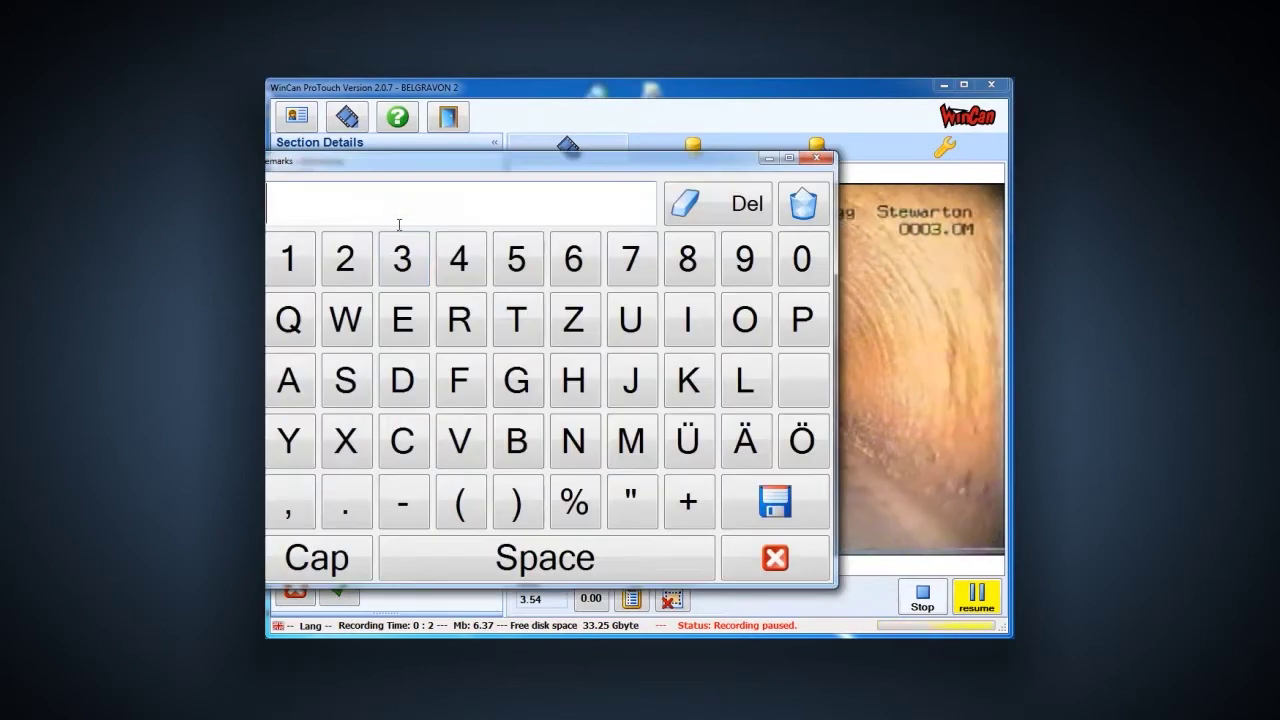
left_click(815, 561)
left_click(437, 244)
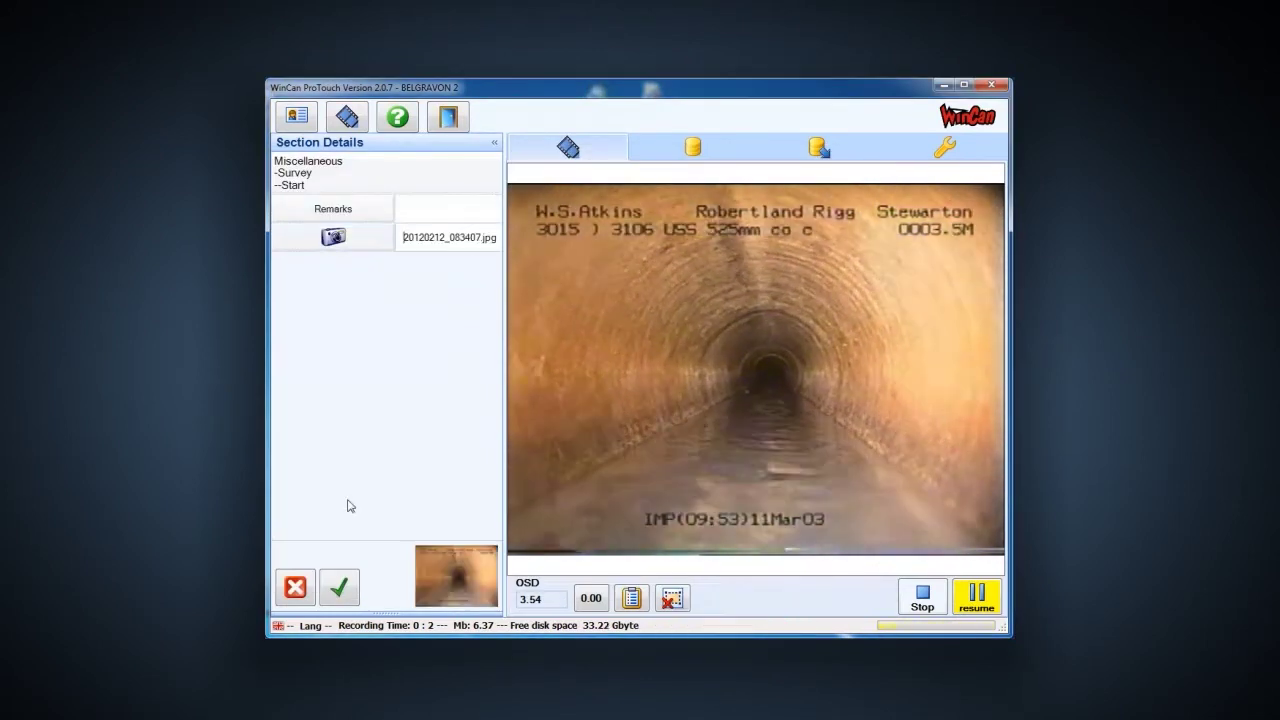
left_click(340, 589)
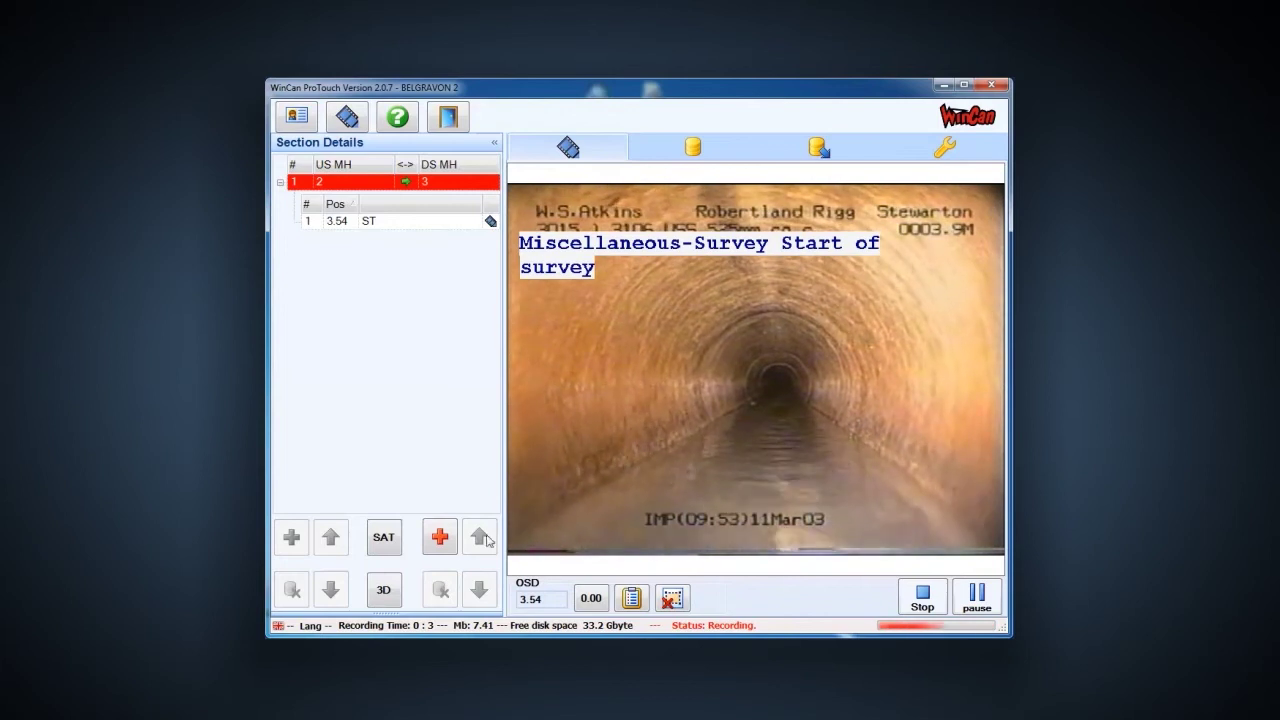
left_click(343, 221)
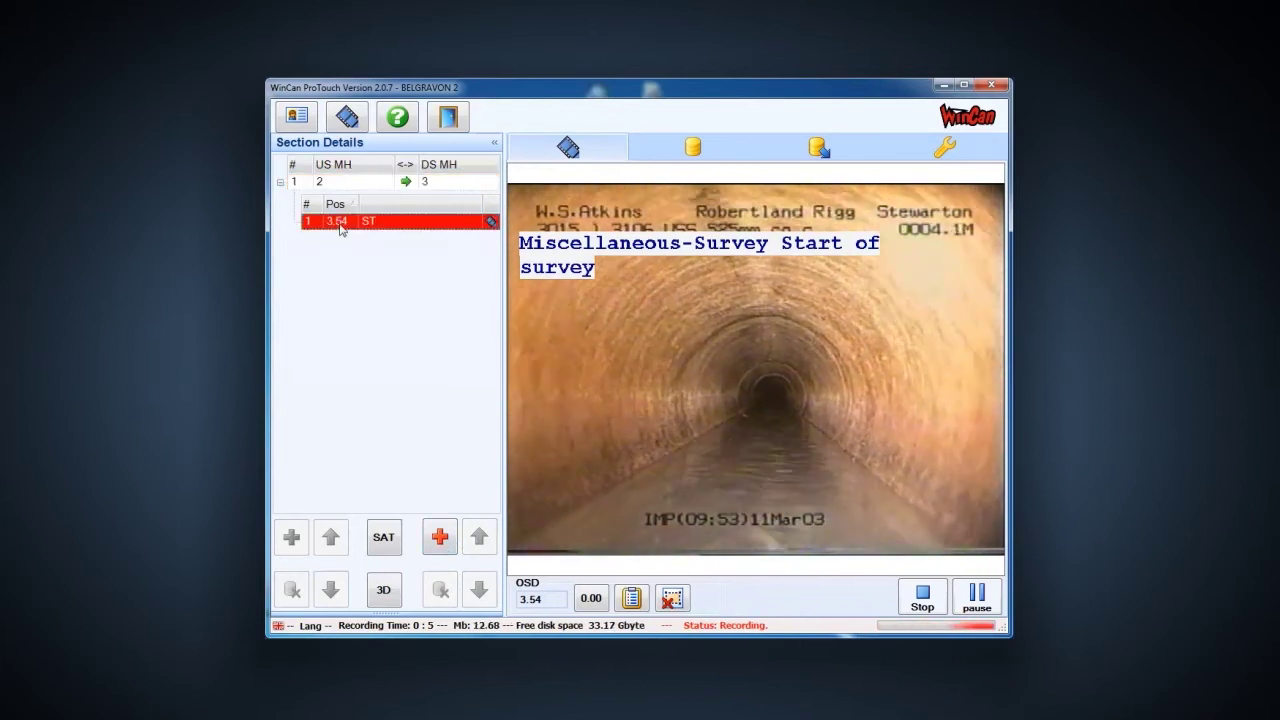